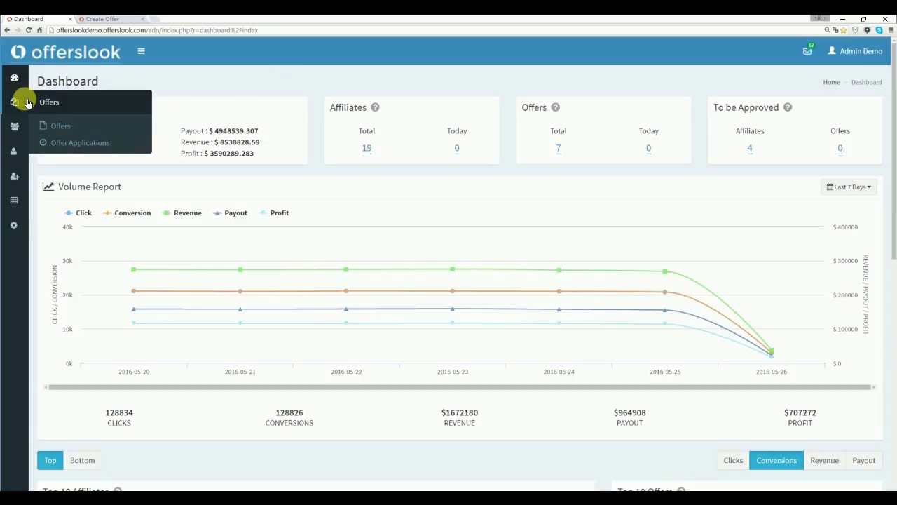
Open the Offers list from the dashboard sidebar
click(55, 126)
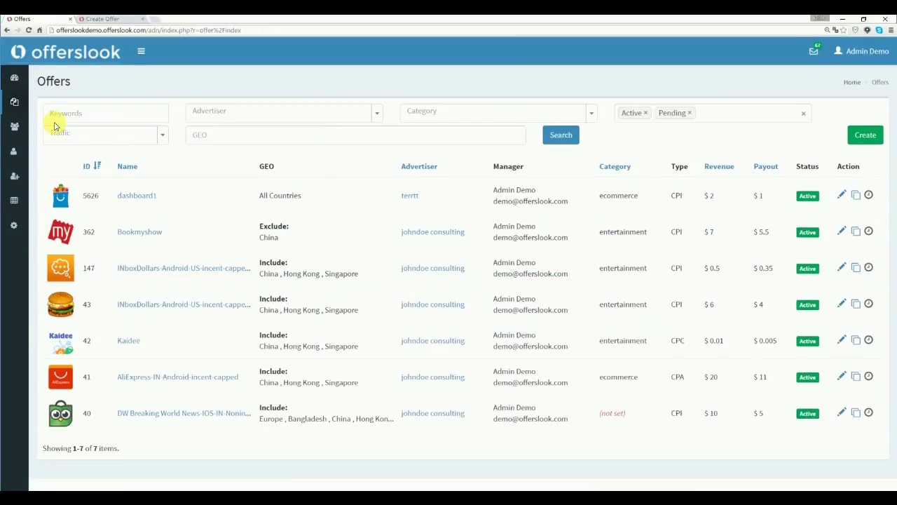
Start a new blank offer and collapse its Details section
click(868, 136)
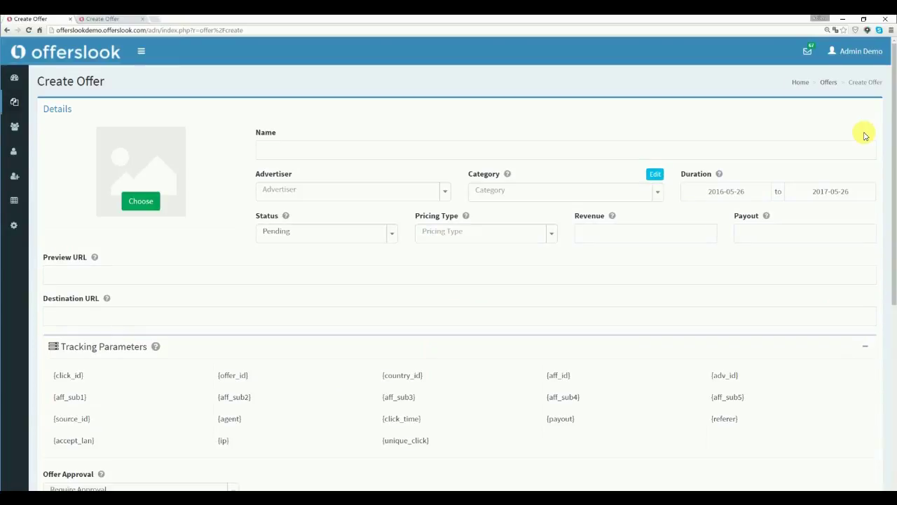
click(58, 110)
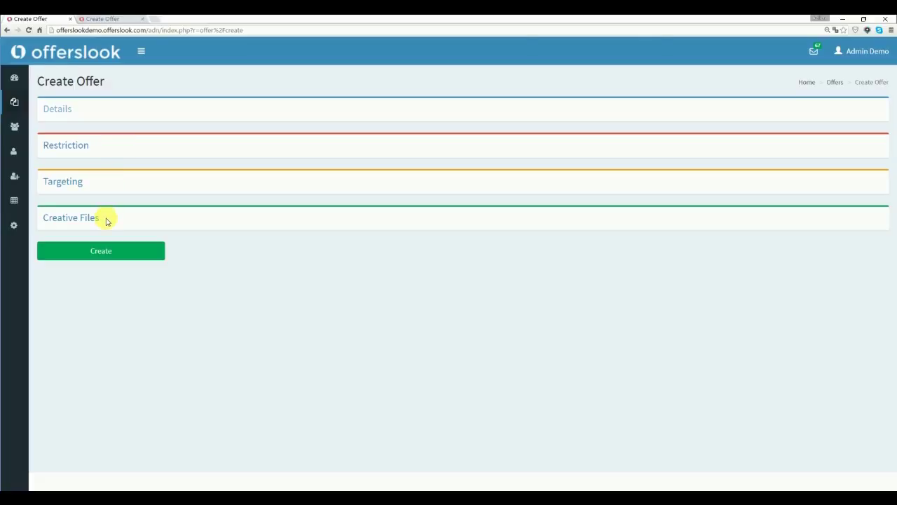
On the filled Little Bear Game form, keep advertiser offerslook #4360 and its game category
click(105, 19)
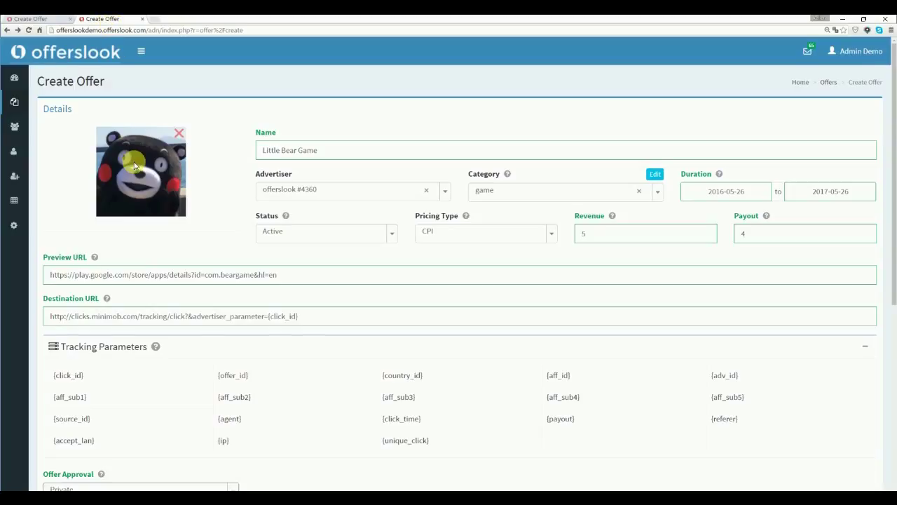
mouse_move(140, 171)
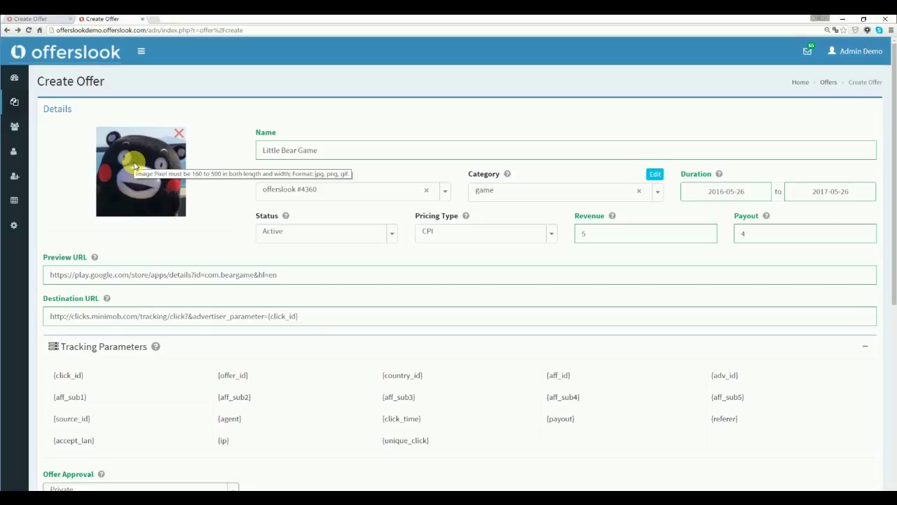
click(352, 156)
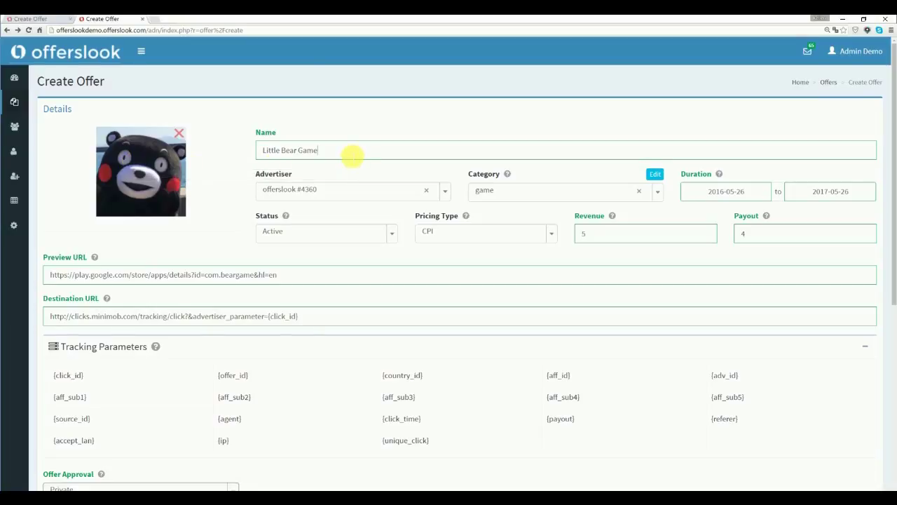
click(353, 192)
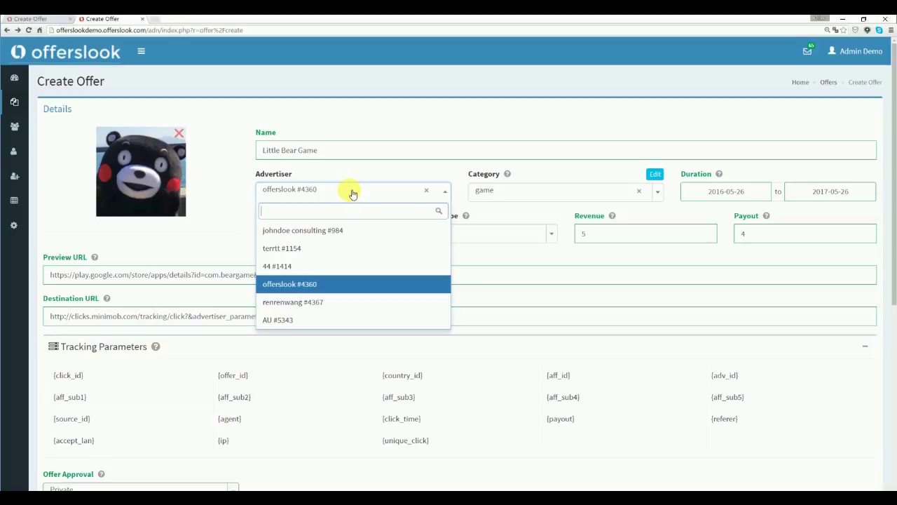
click(351, 284)
click(516, 194)
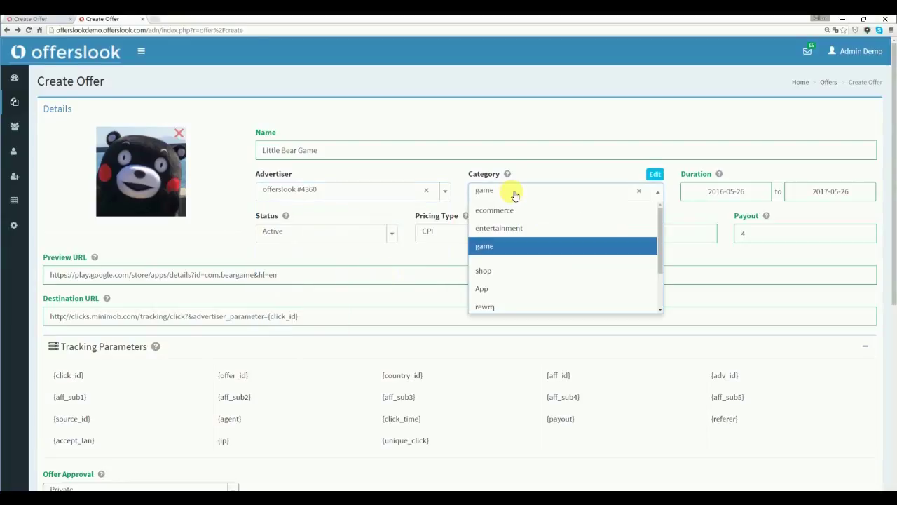
click(653, 174)
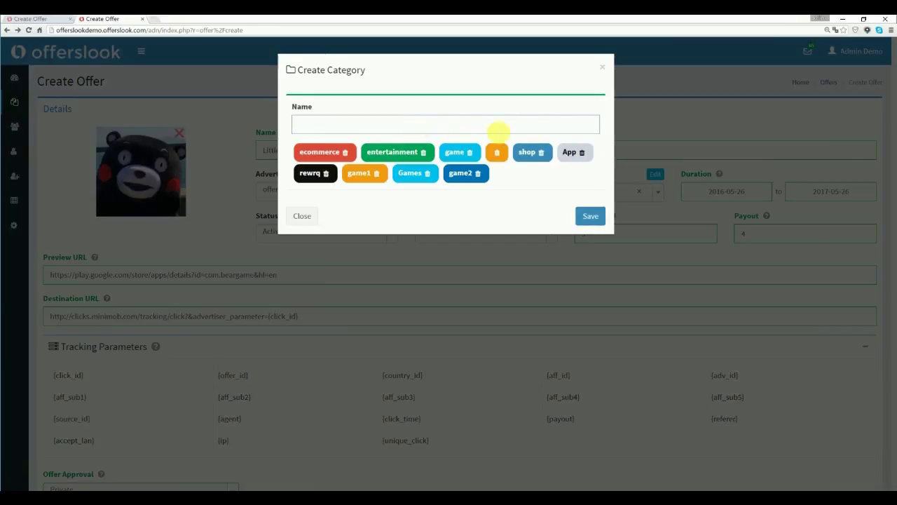
click(603, 68)
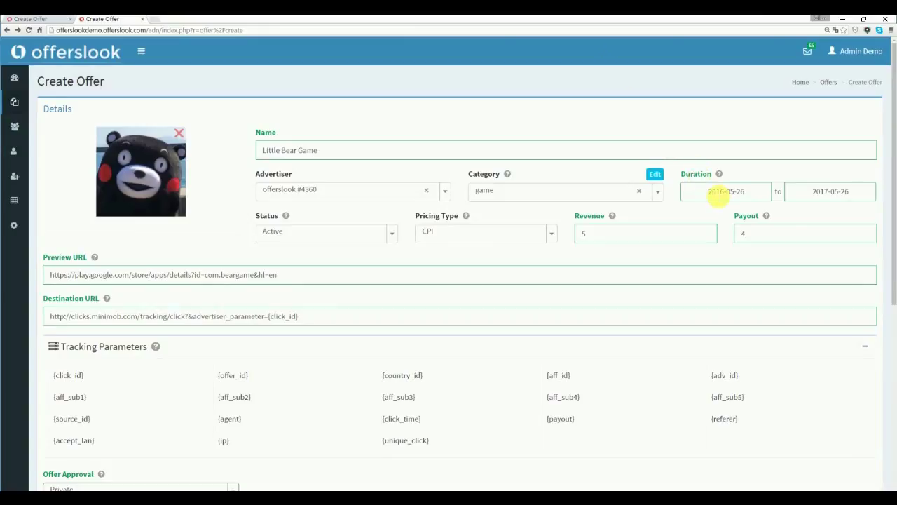
Check the start and end dates, keeping Active status and CPI pricing
click(715, 192)
click(831, 191)
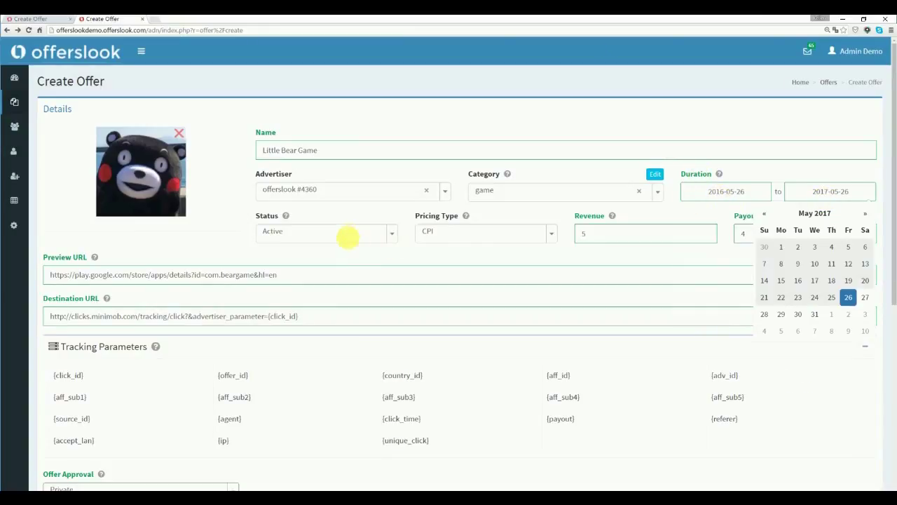
click(352, 236)
click(450, 236)
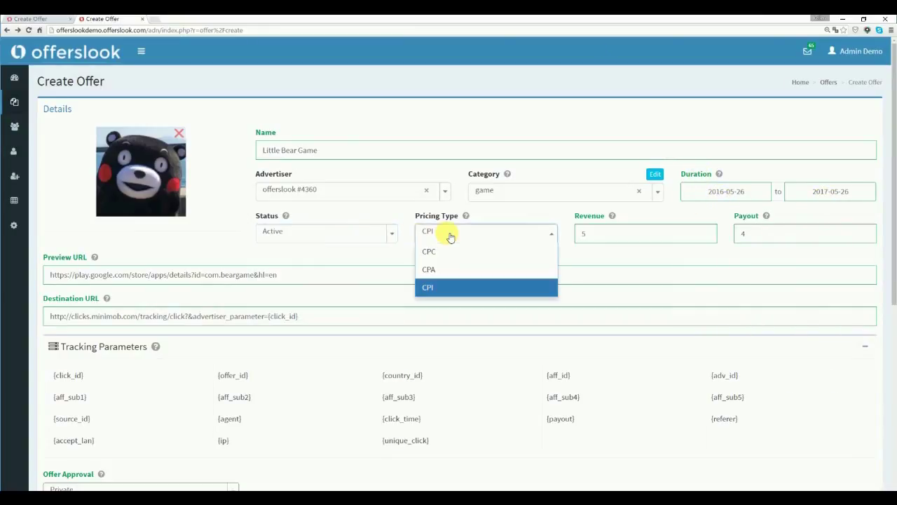
click(604, 234)
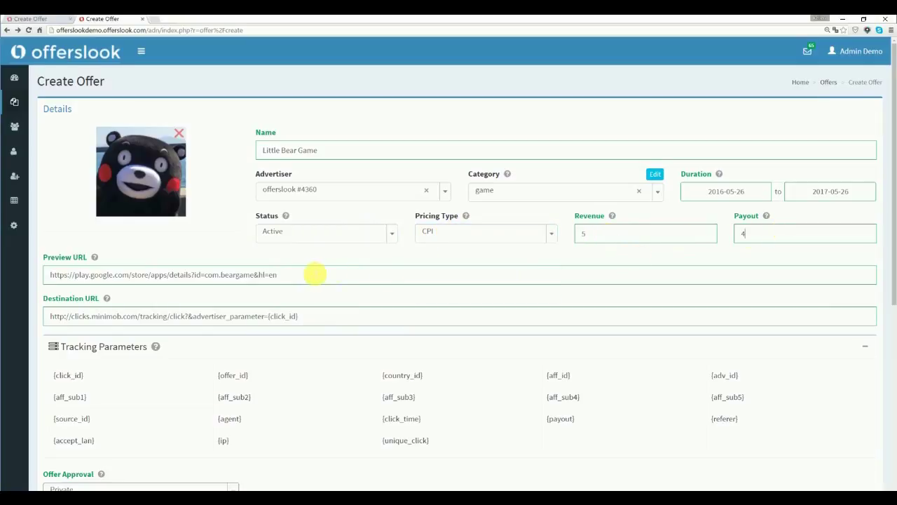
click(331, 323)
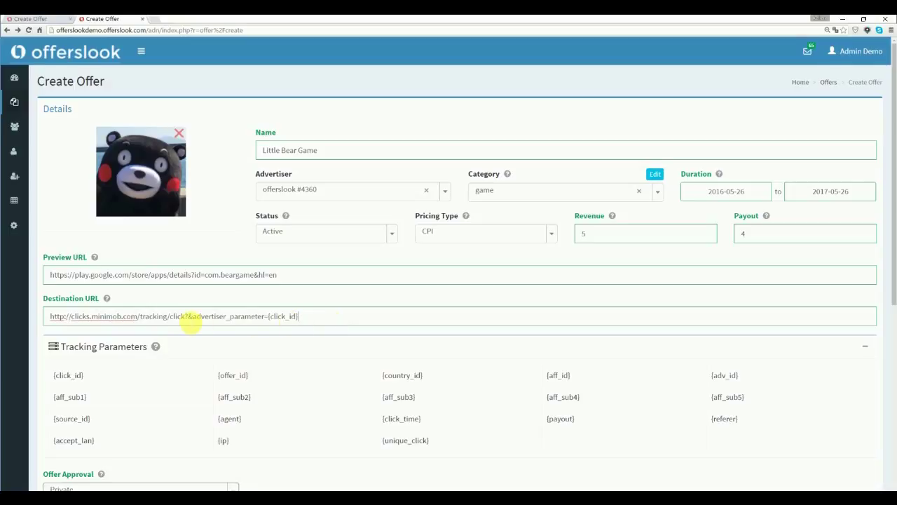
drag(187, 316, 313, 321)
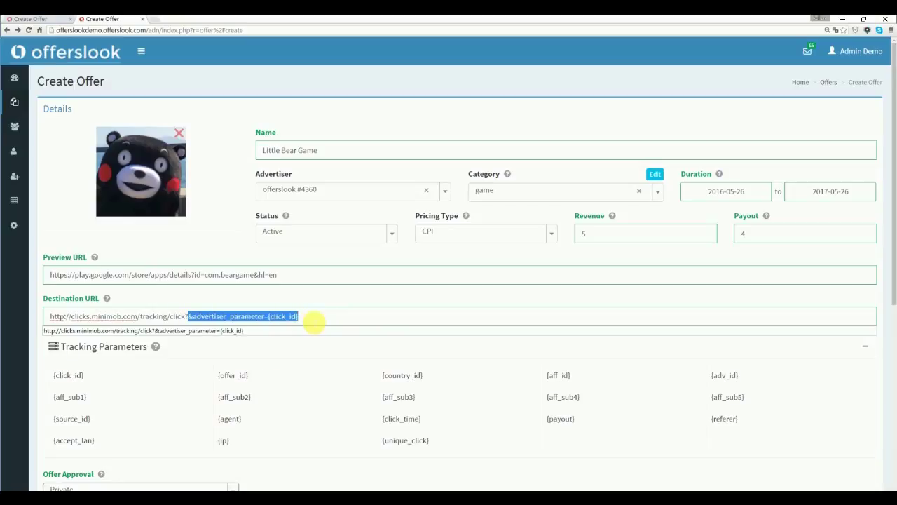
click(200, 316)
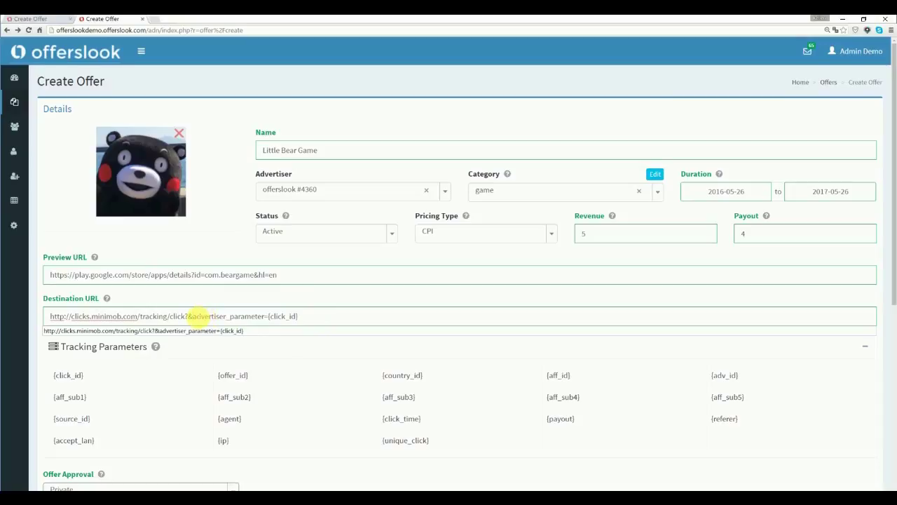
drag(193, 317, 295, 317)
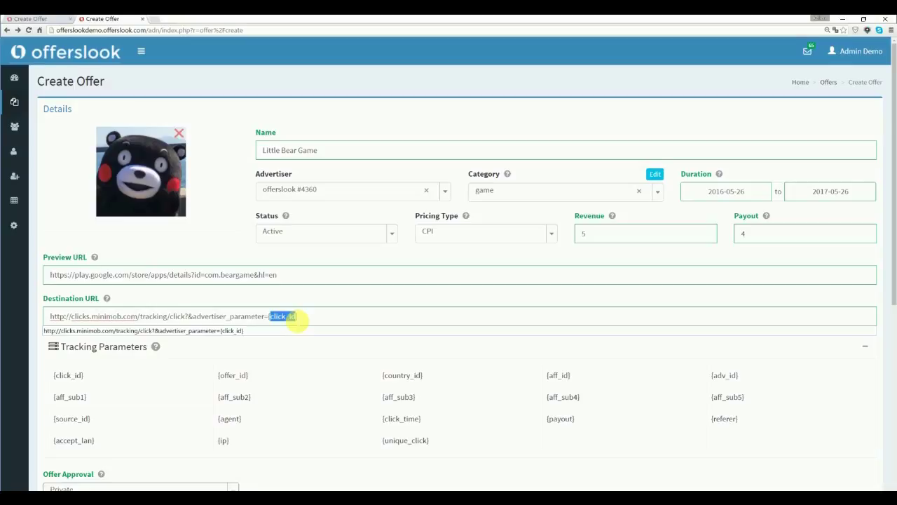
click(329, 321)
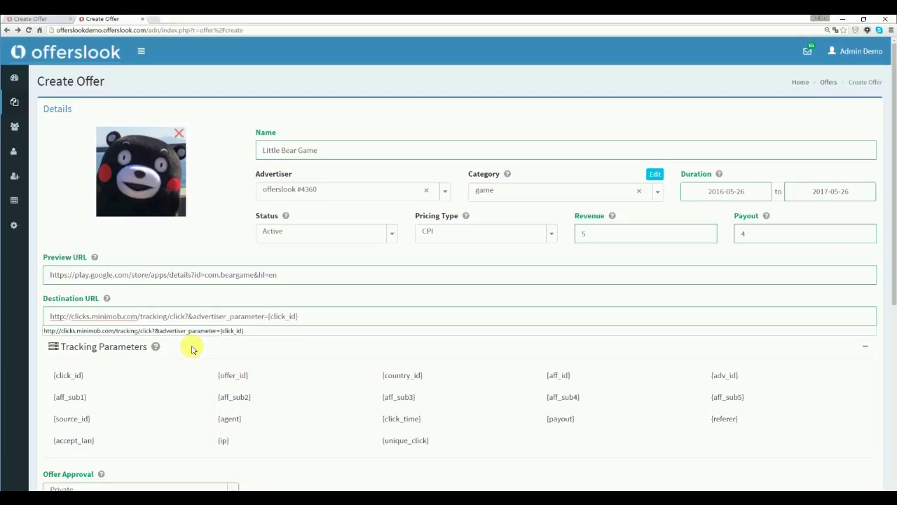
Set offer approval to Private and leave the description empty
drag(891, 240, 889, 356)
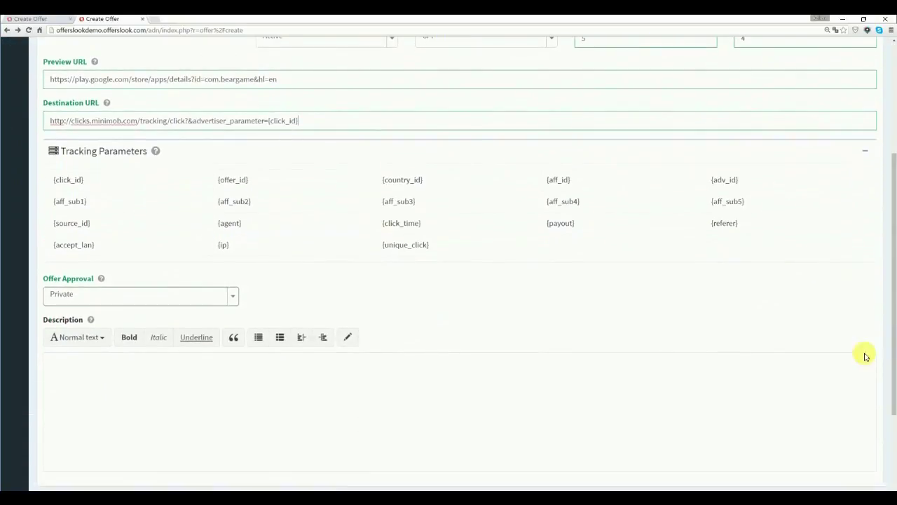
click(235, 297)
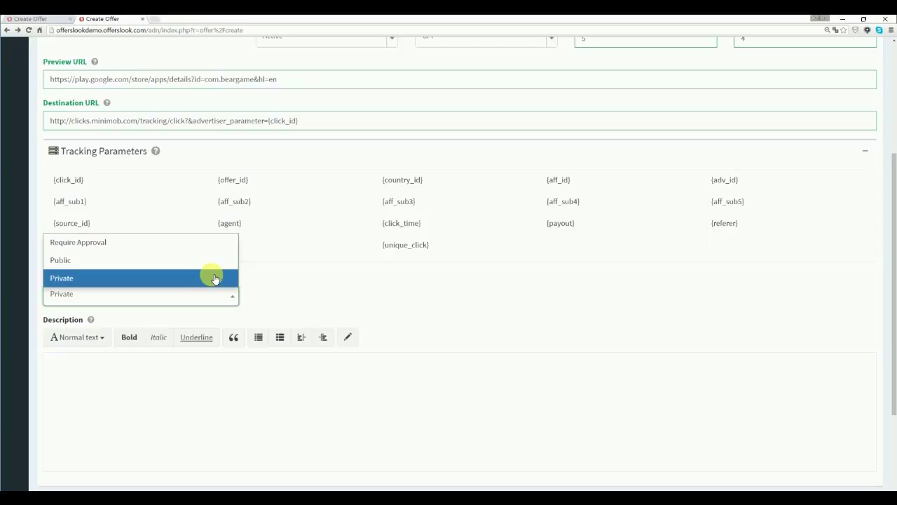
click(213, 278)
mouse_move(91, 319)
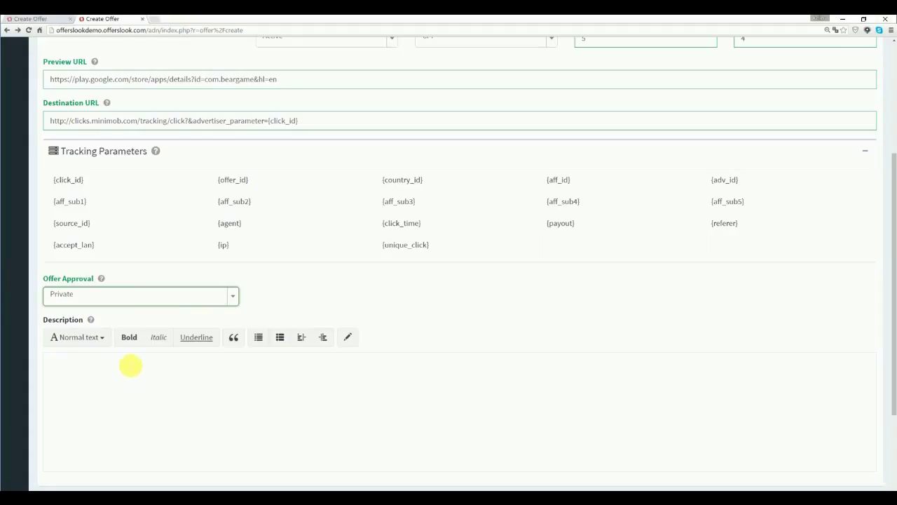
click(132, 373)
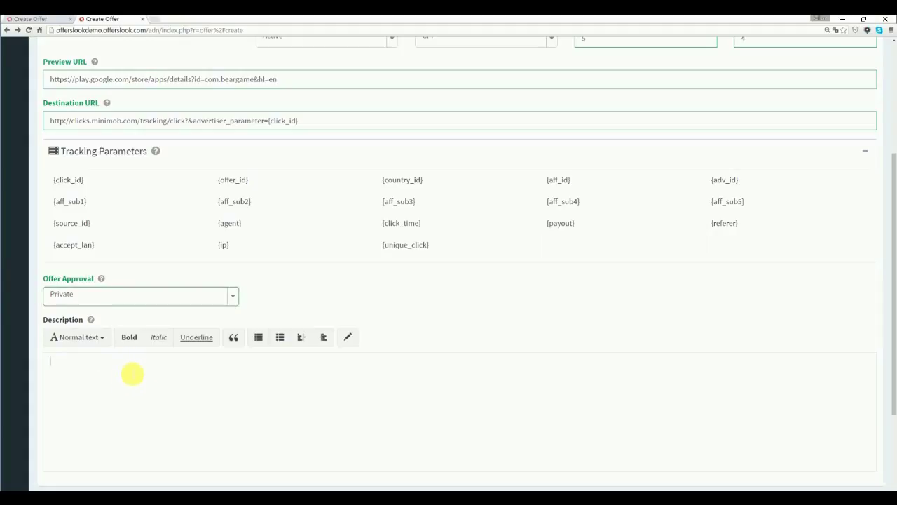
drag(892, 340, 874, 408)
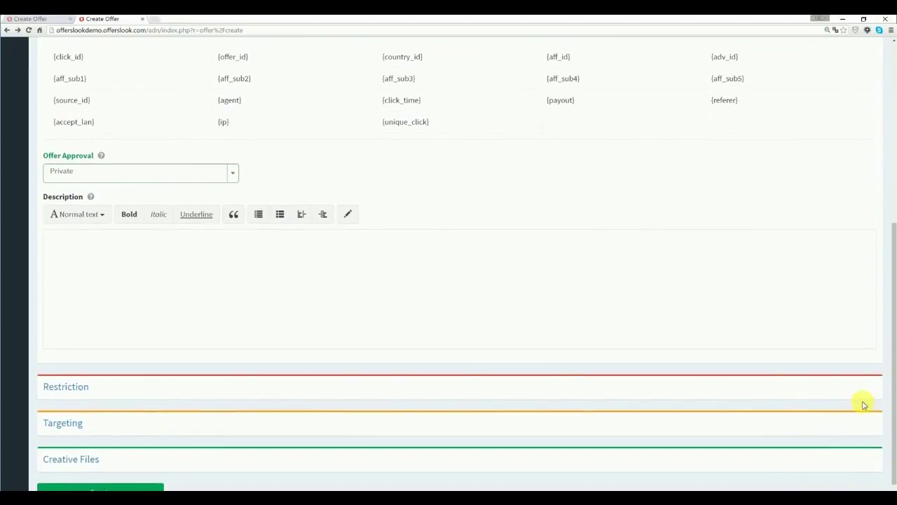
Keep push, incent and adult traffic disallowed with a Daily cap type
click(70, 390)
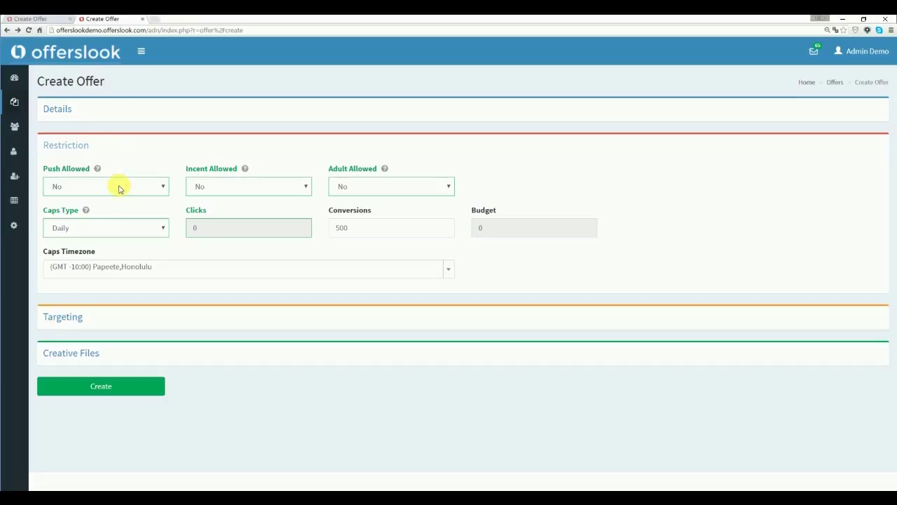
click(119, 187)
click(220, 186)
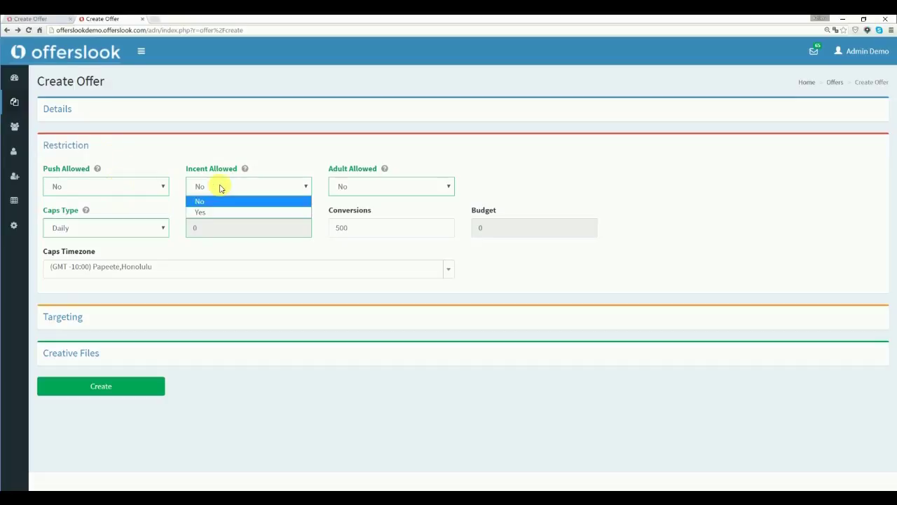
click(363, 188)
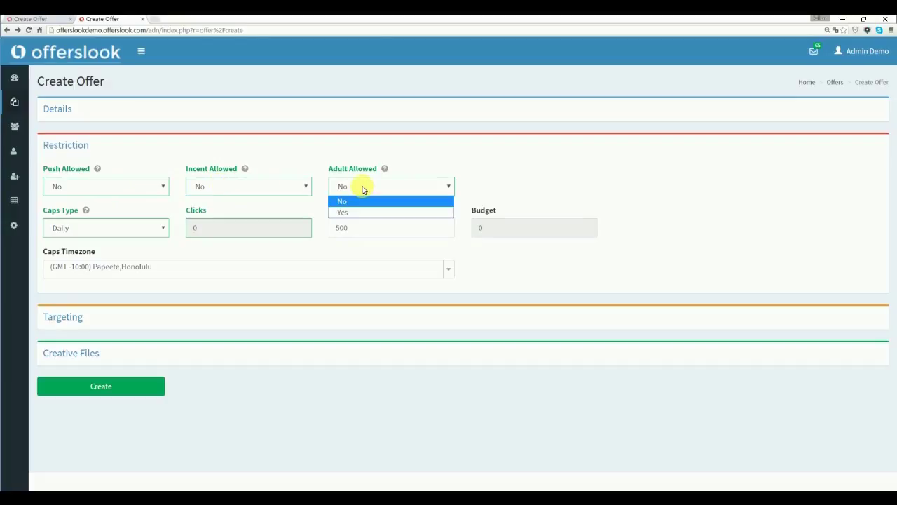
click(363, 188)
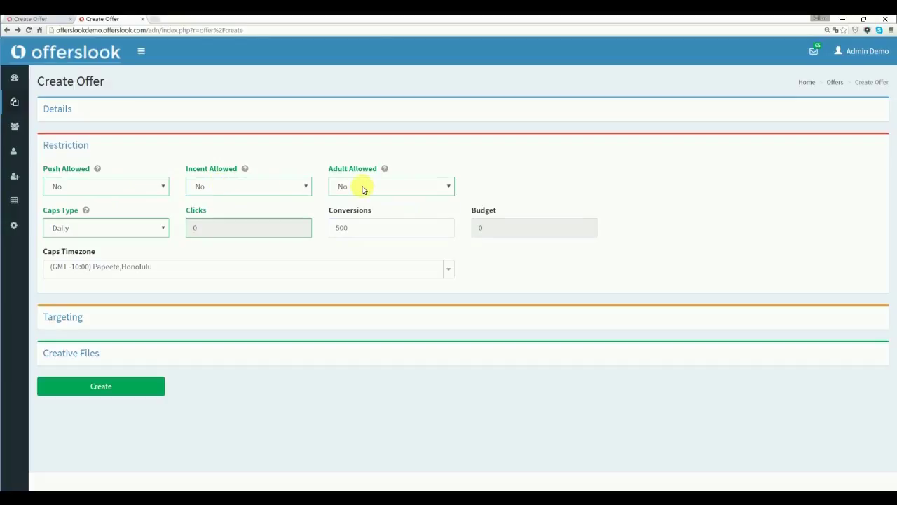
click(135, 230)
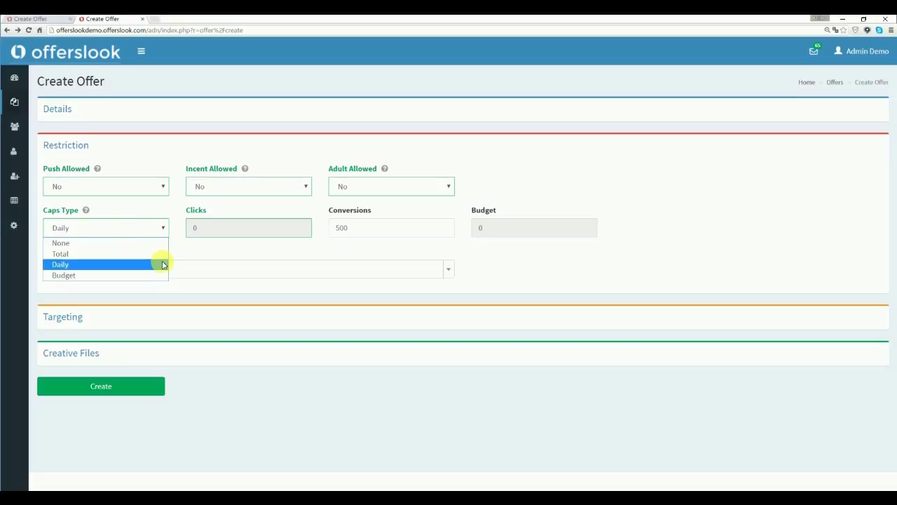
click(187, 246)
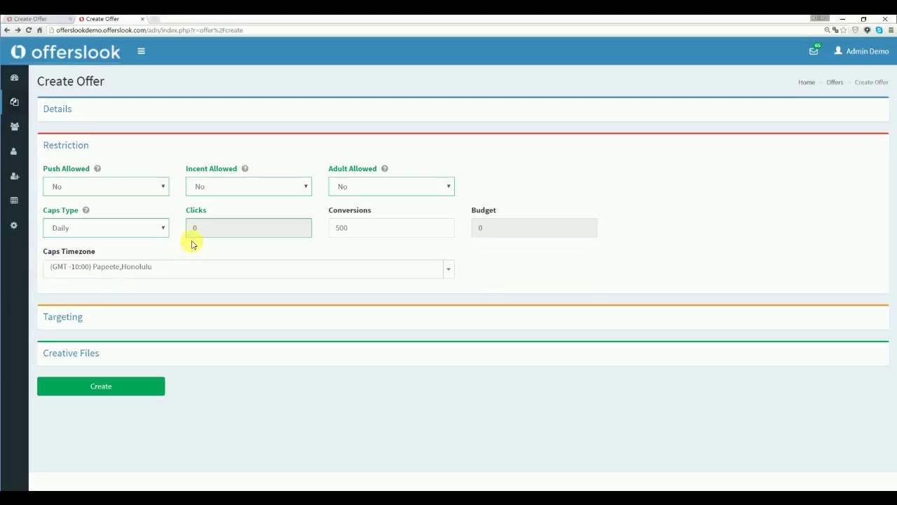
Keep the cap at 500 conversions in the GMT -10:00 Papeete, Honolulu timezone
click(363, 230)
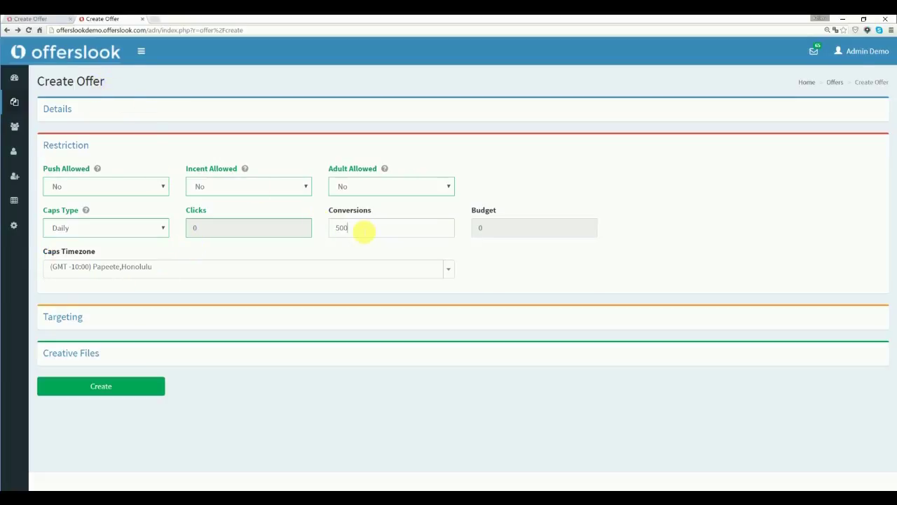
double_click(340, 226)
click(356, 226)
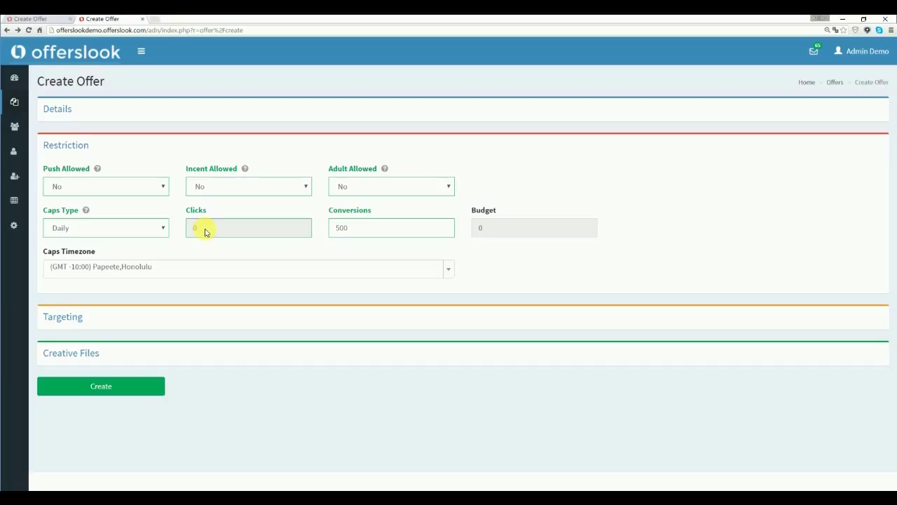
click(156, 267)
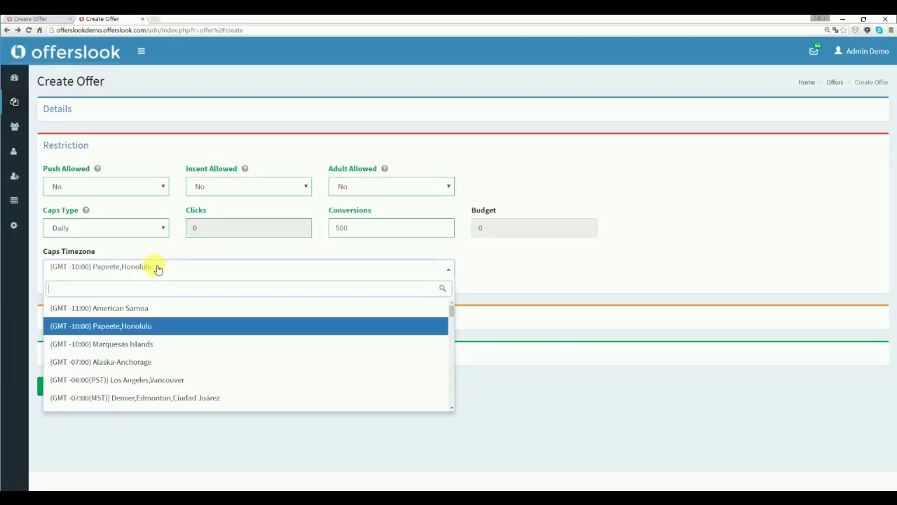
click(160, 321)
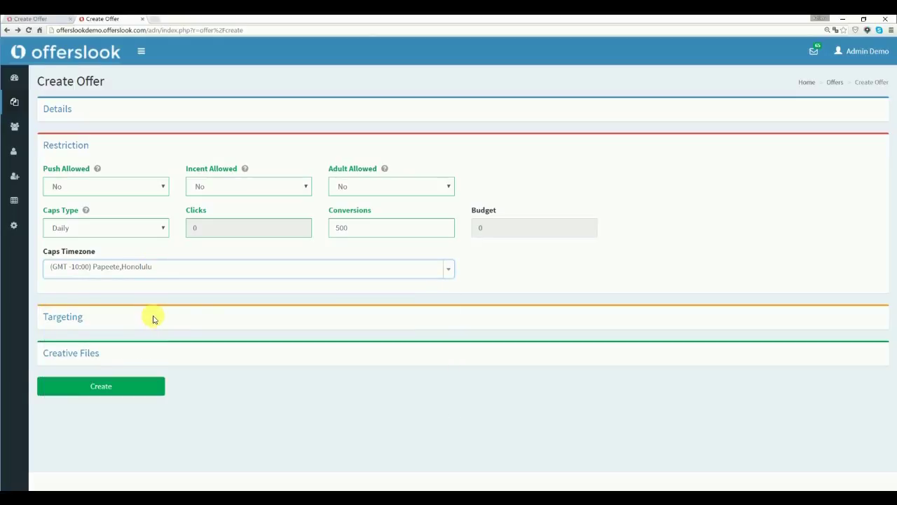
Confirm targeting of United States, New York on PC, Mobile and Tablet platforms
click(68, 319)
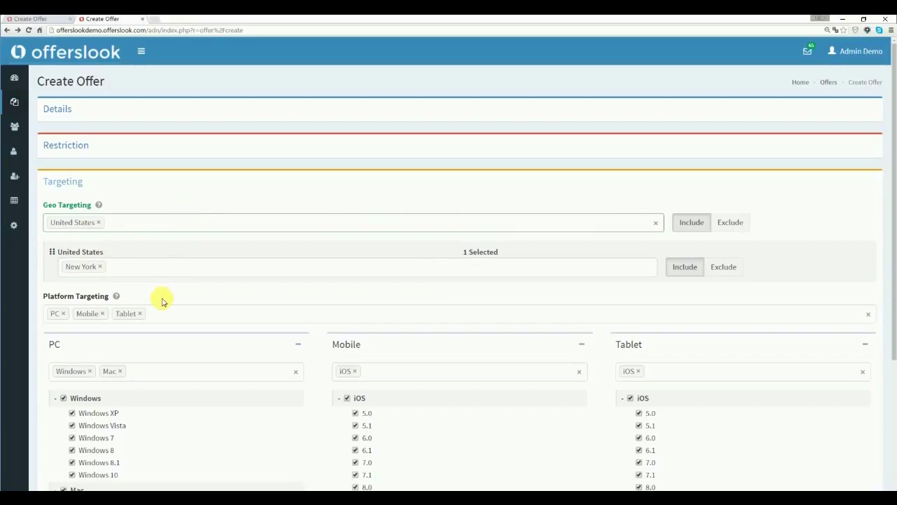
click(150, 225)
click(186, 207)
click(160, 316)
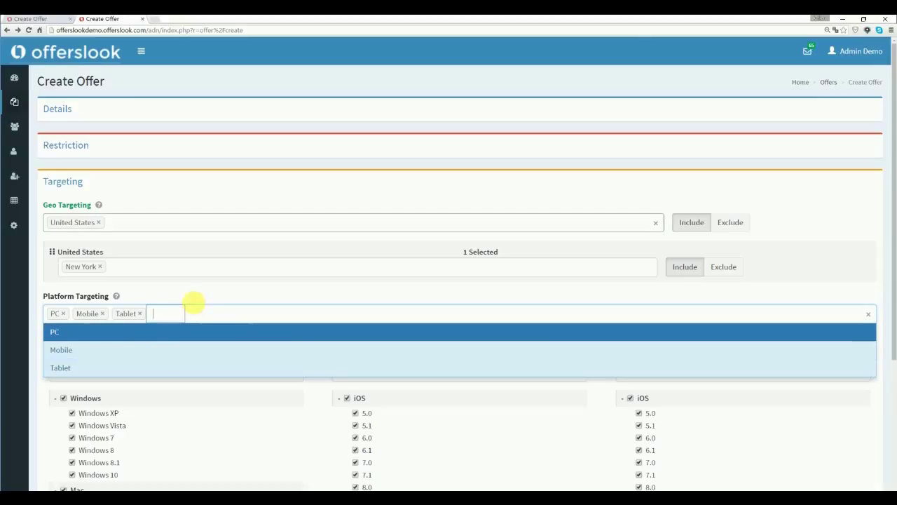
click(198, 296)
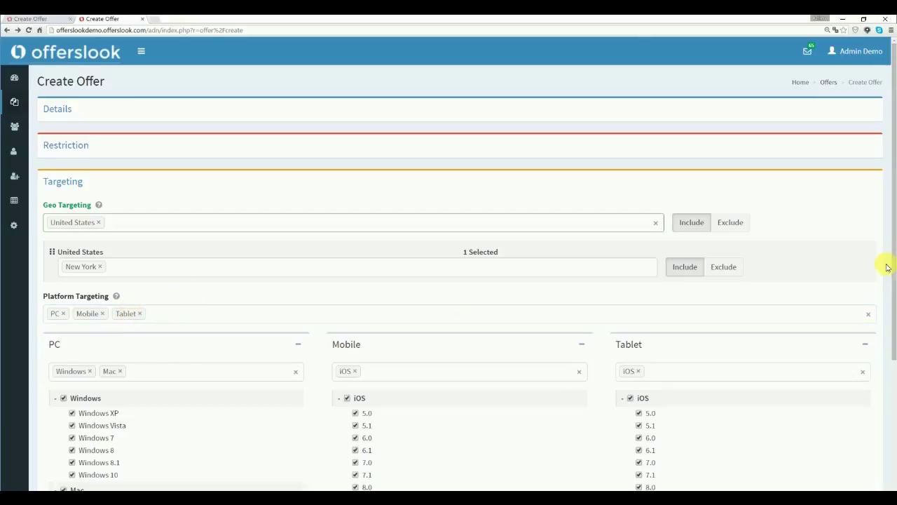
drag(891, 263, 879, 354)
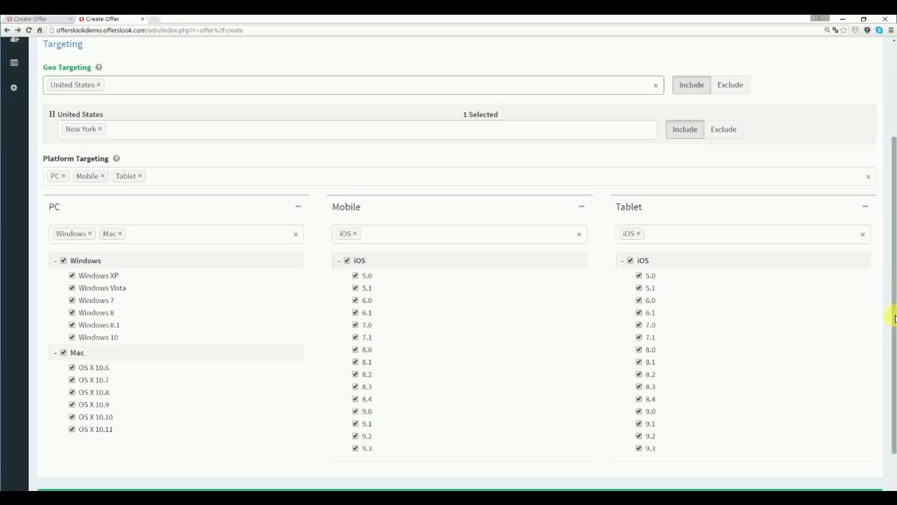
drag(892, 320, 889, 358)
Review the four creative images and submit the new offer
click(66, 440)
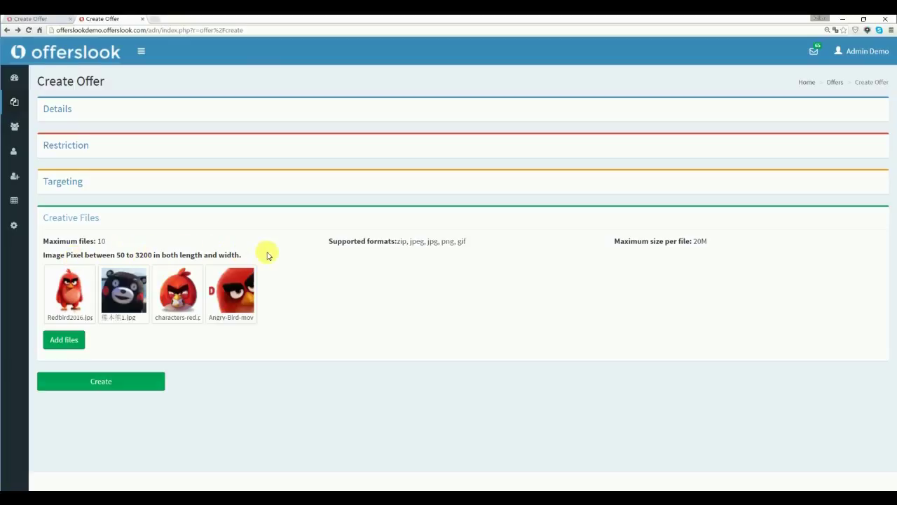
click(129, 382)
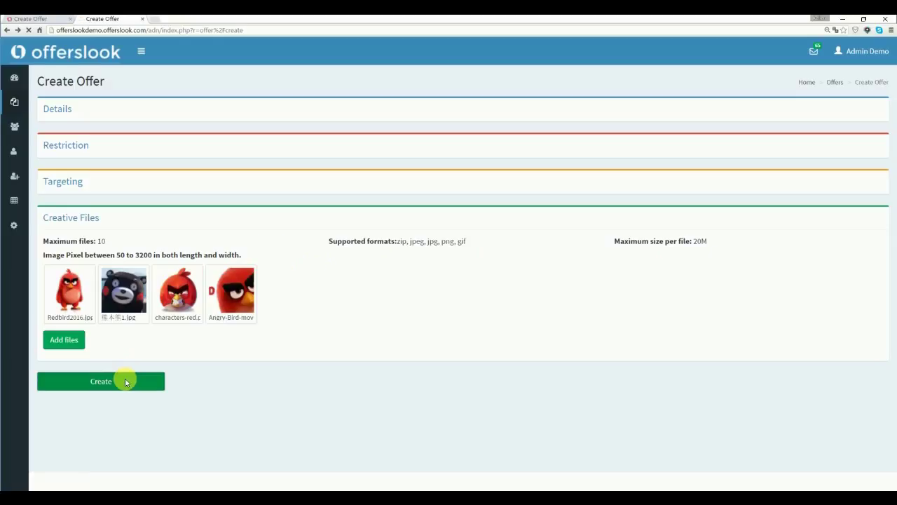